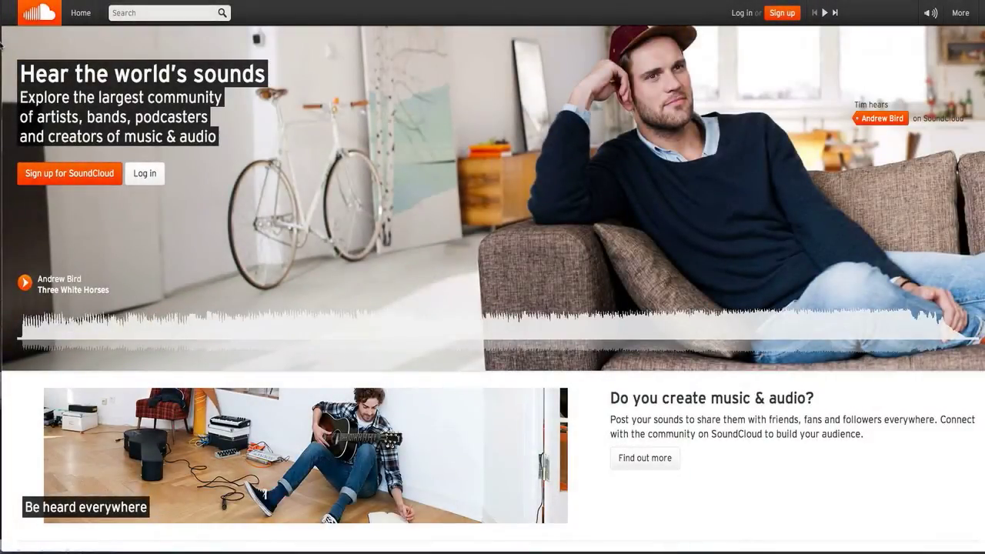
- Scroll down the SoundCloud homepage and creators page, then back up to 'Post music & audio'
scroll(274, 187, "down", 1)
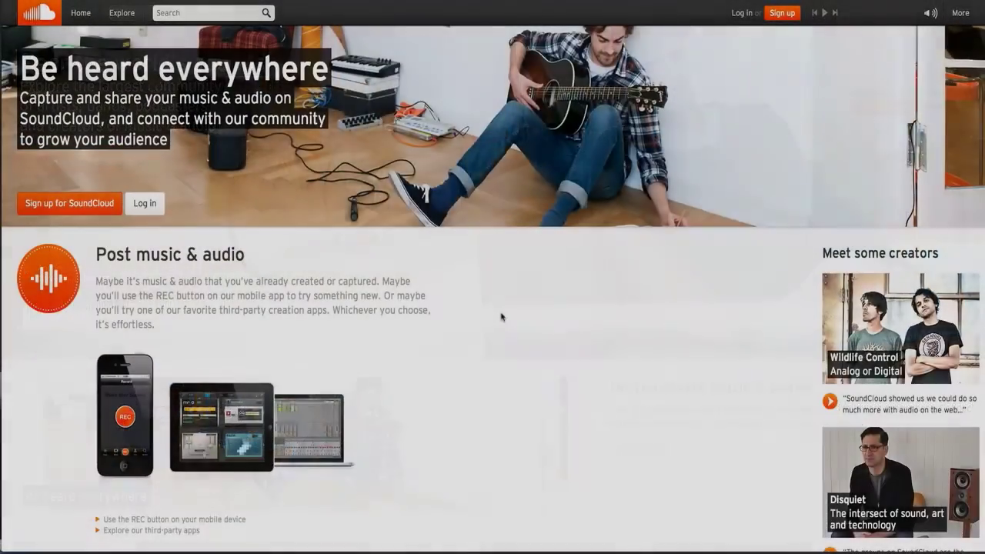
scroll(501, 315, "down", 5)
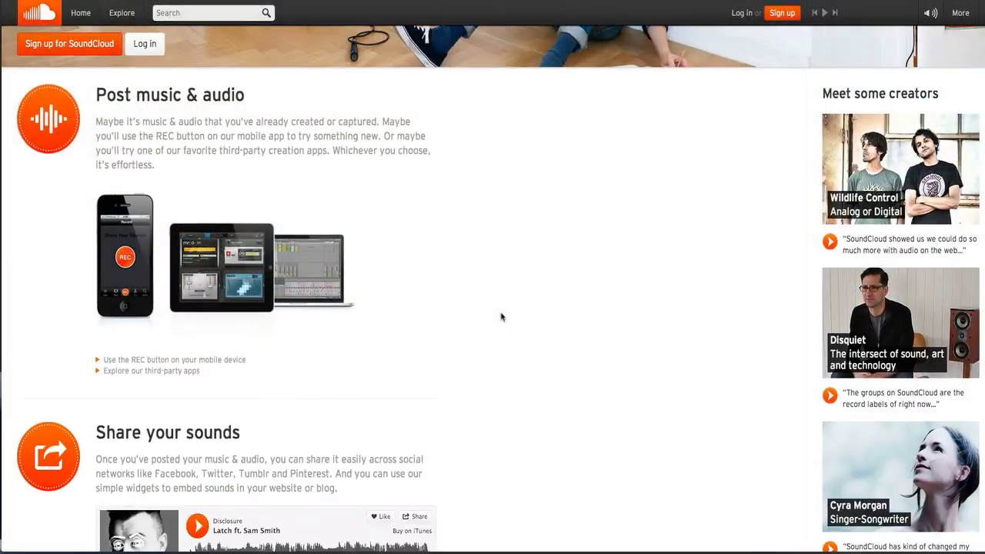
scroll(501, 317, "down", 8)
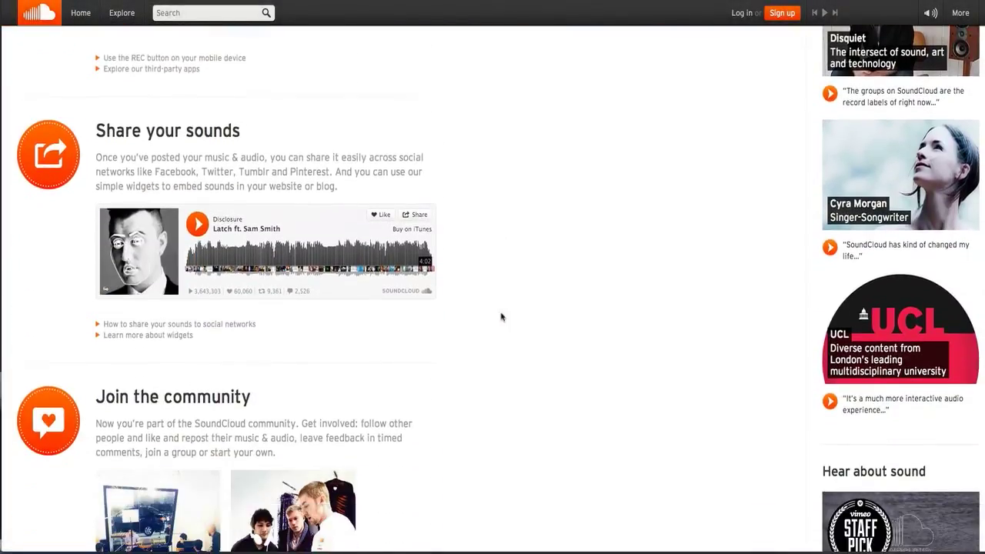
scroll(501, 317, "down", 8)
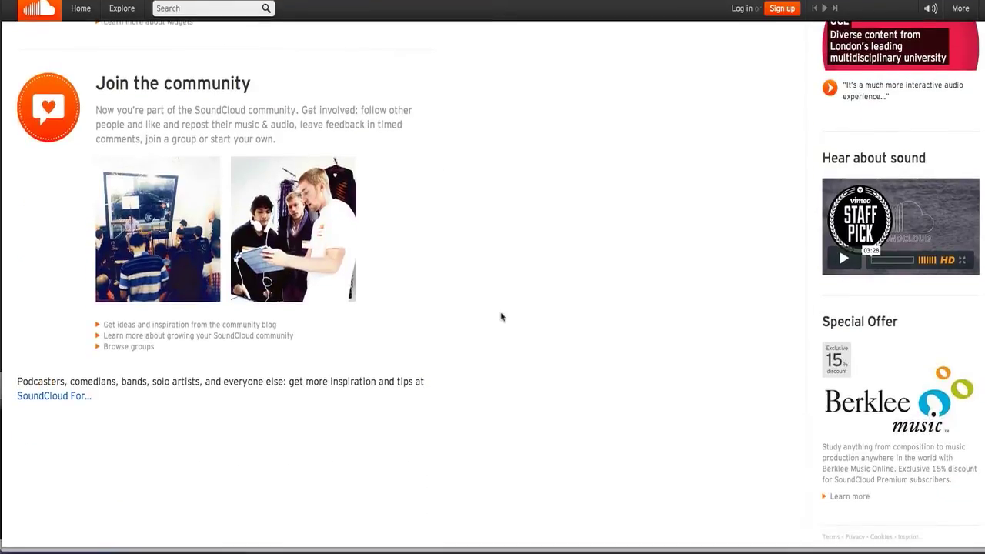
scroll(501, 317, "up", 2)
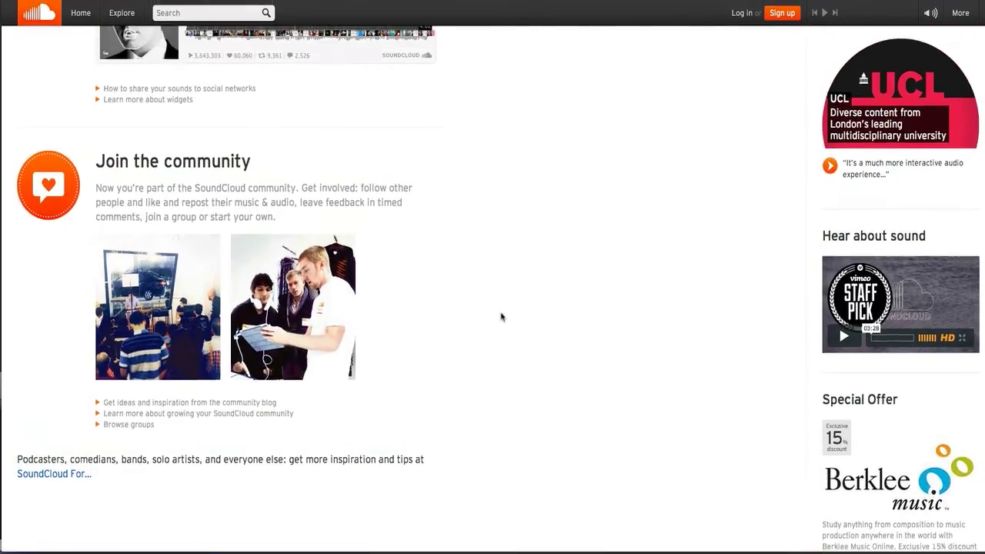
scroll(502, 317, "up", 11)
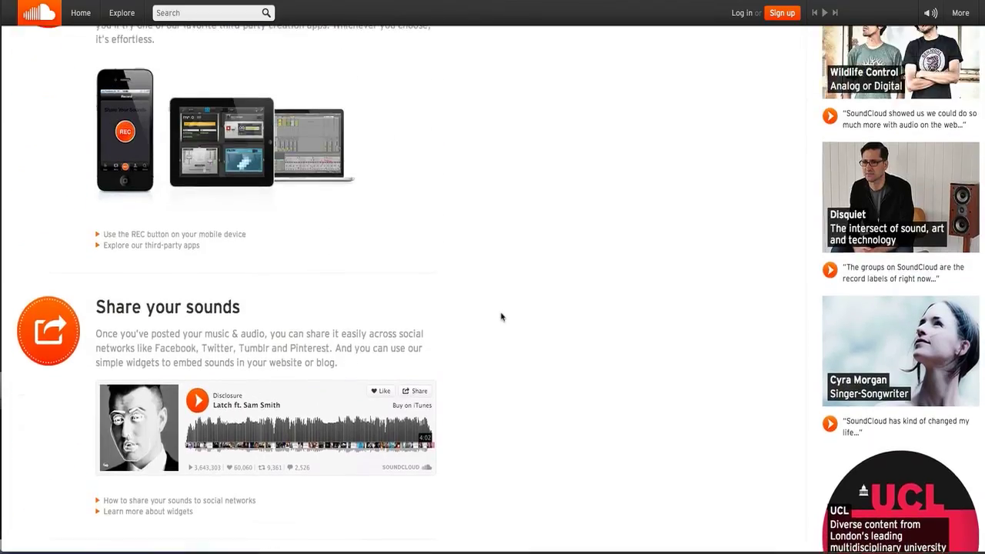
scroll(501, 317, "up", 5)
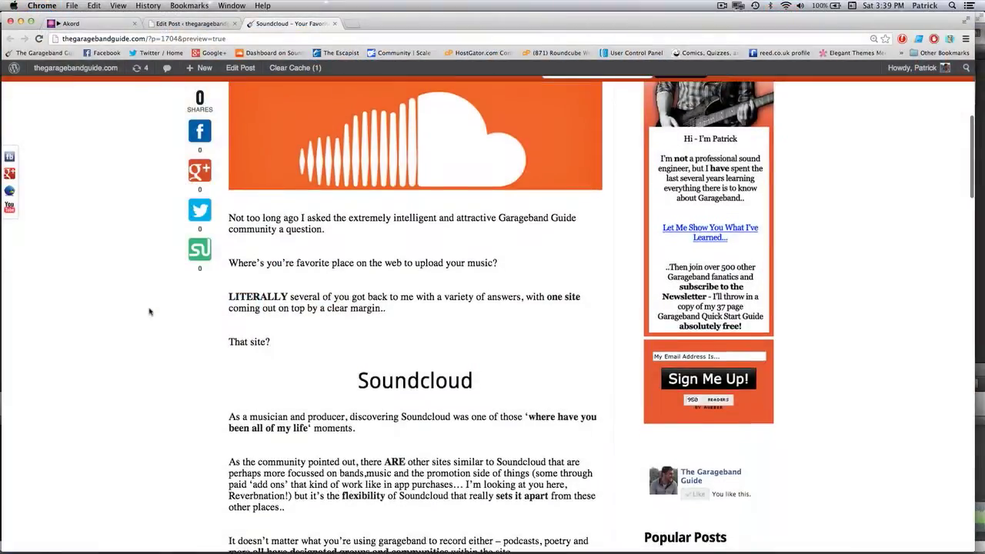
- Scroll the Garageband Guide SoundCloud article past 'It's Free' down to 'It's Industry Standard'
scroll(150, 311, "down", 1)
scroll(150, 311, "down", 5)
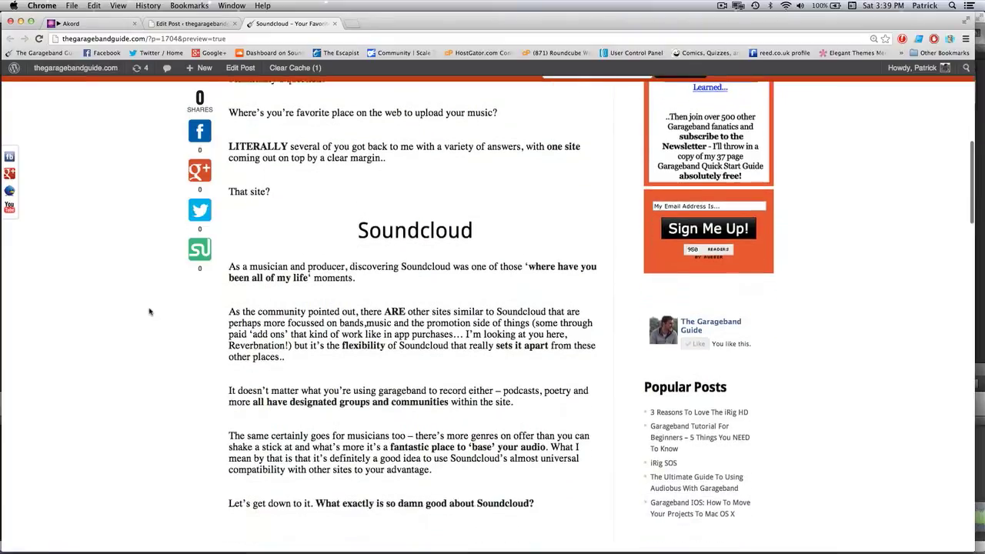
scroll(150, 311, "down", 6)
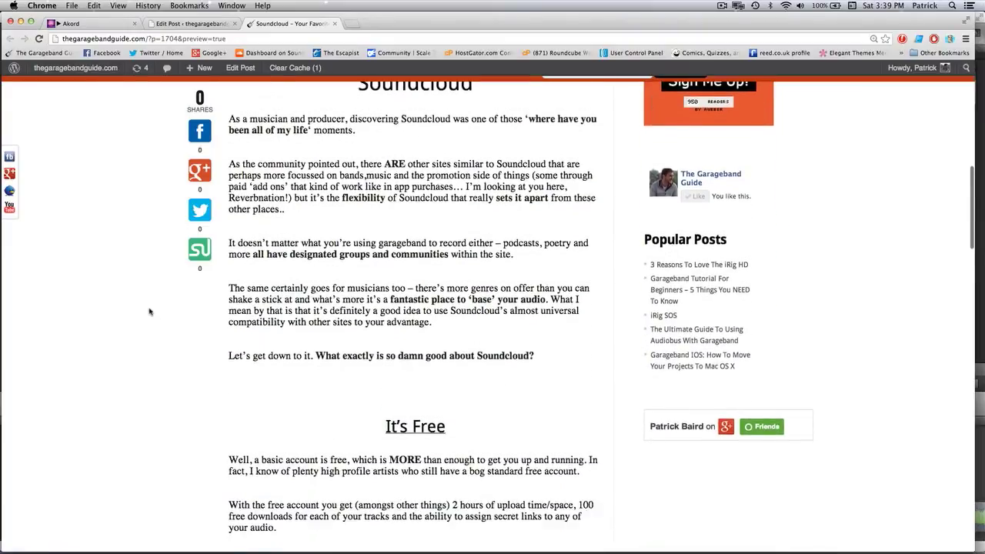
scroll(150, 310, "down", 5)
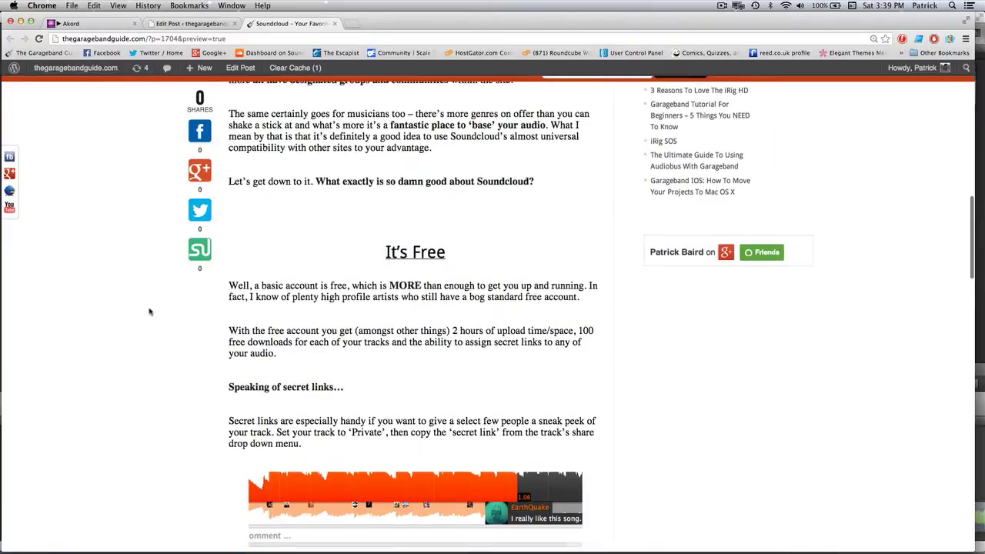
scroll(150, 311, "down", 5)
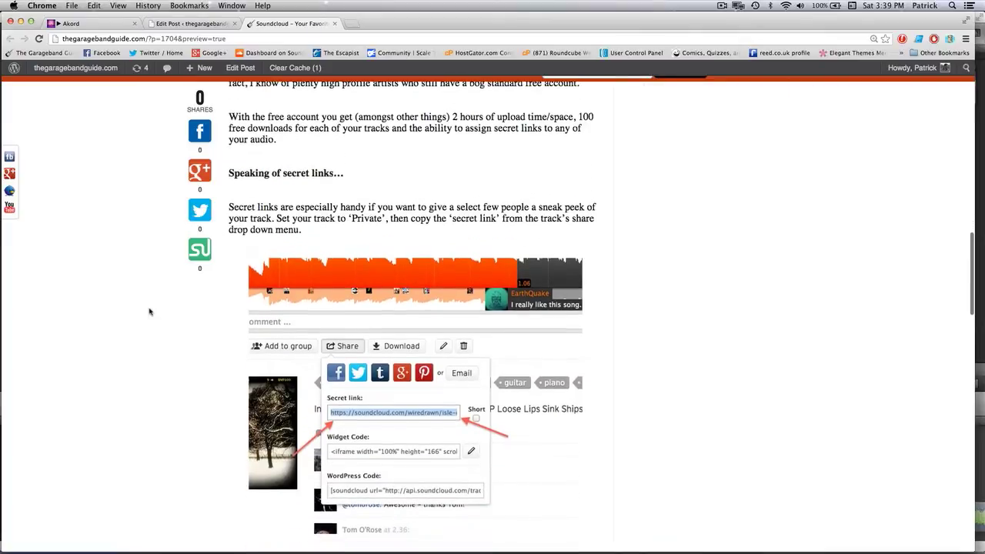
scroll(151, 311, "down", 7)
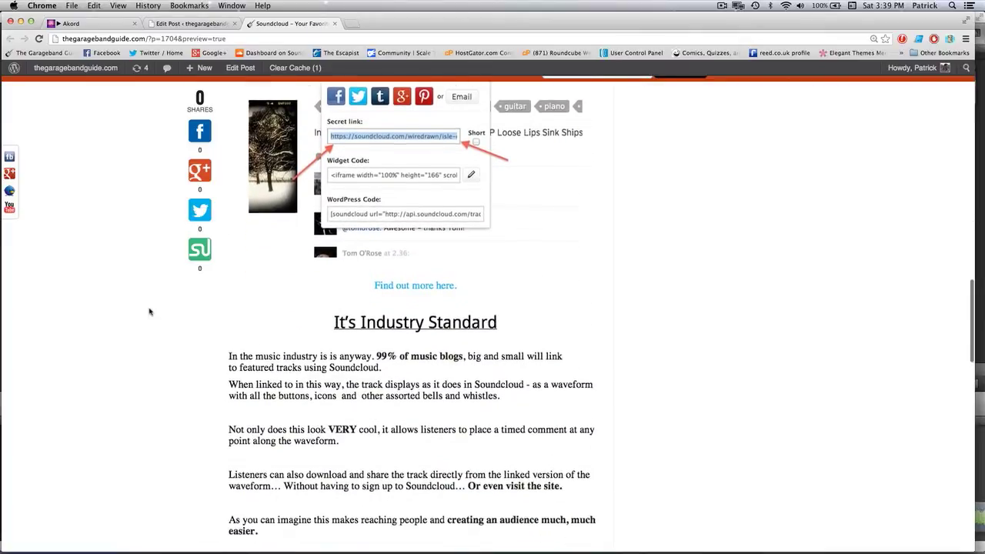
scroll(150, 311, "down", 2)
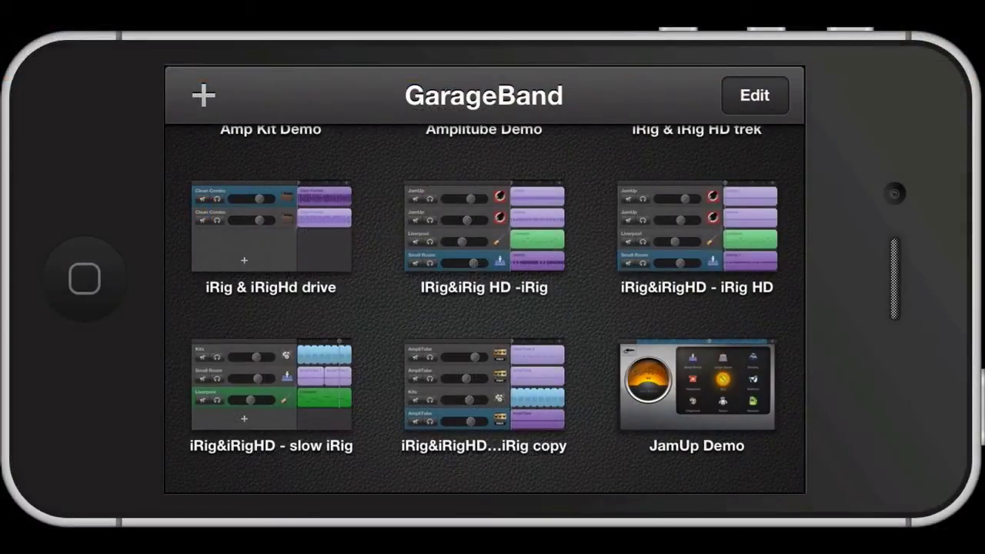
- Select only the JamUp Demo song in edit mode and bring up its Share options
scroll(485, 308, "up", 3)
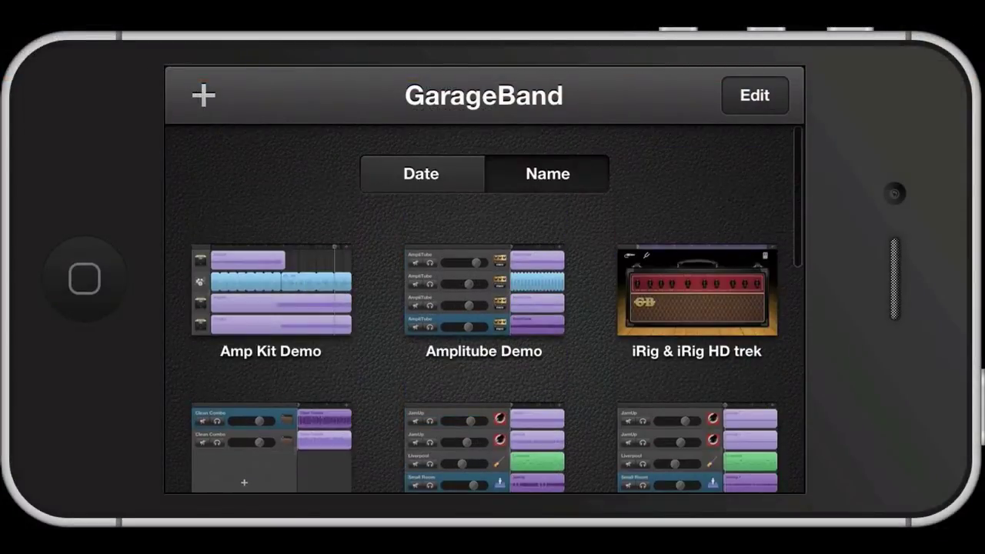
scroll(485, 308, "down", 4)
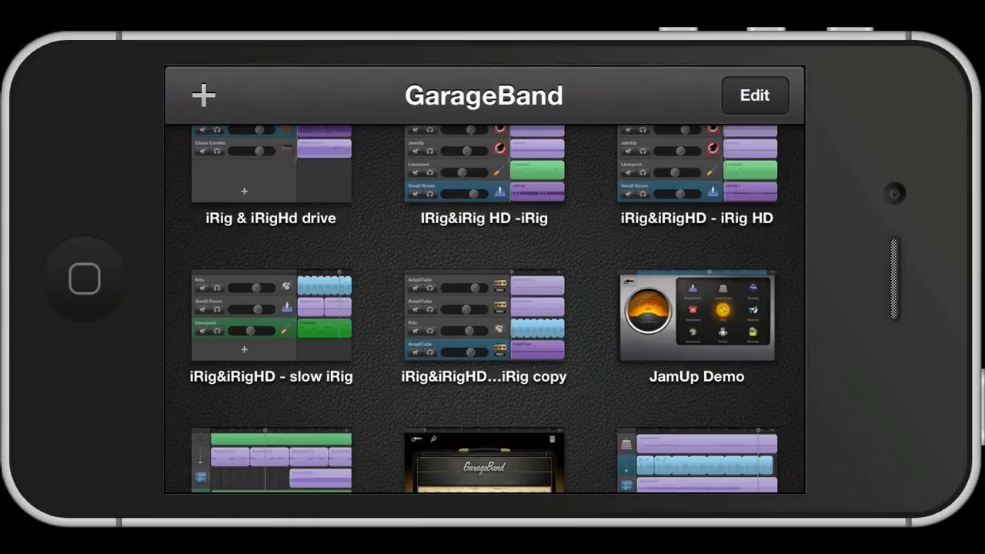
left_click(754, 96)
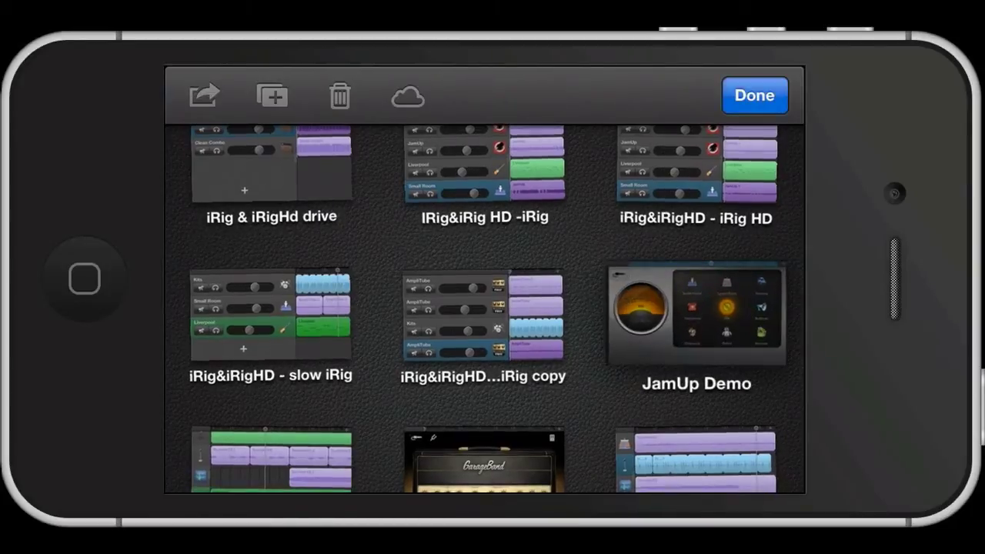
left_click(696, 315)
left_click(696, 165)
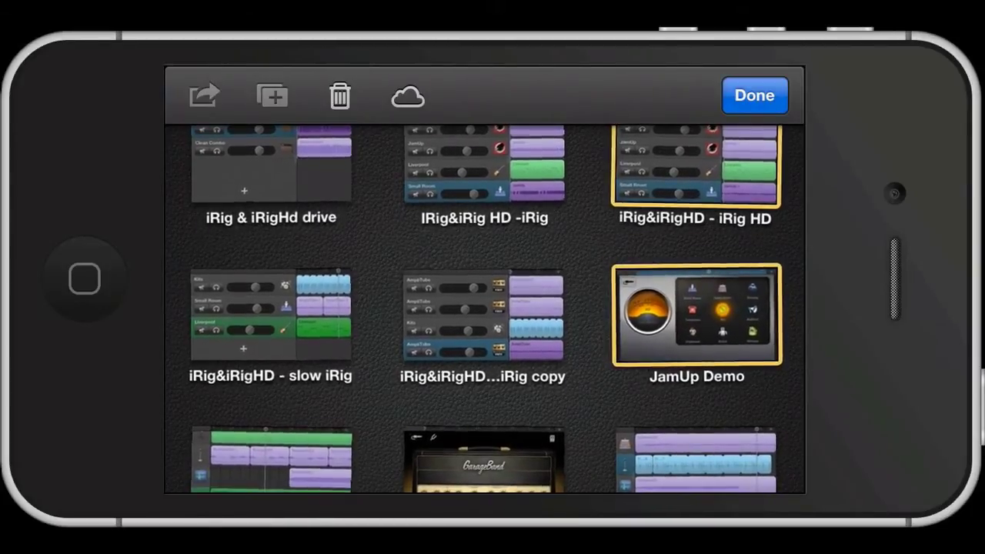
left_click(697, 165)
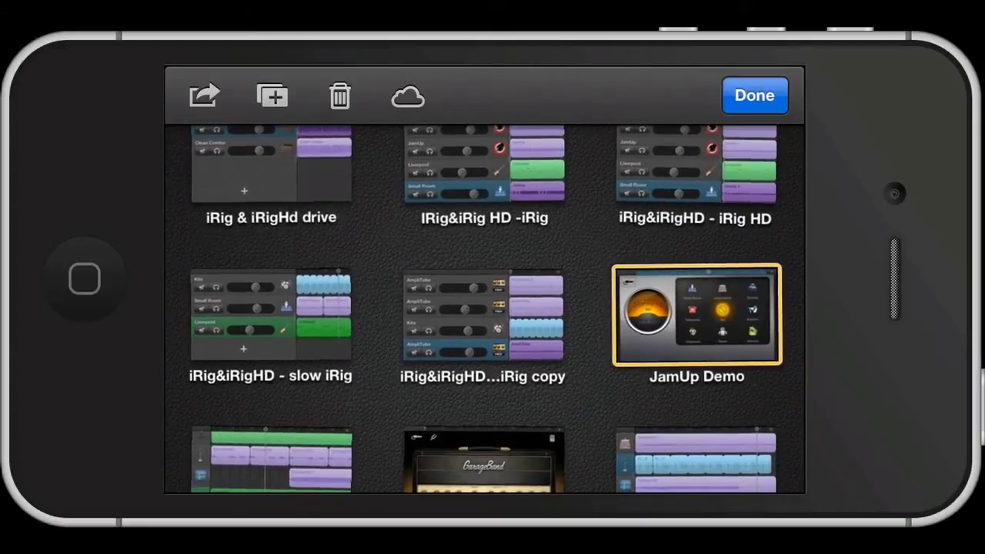
left_click(696, 315)
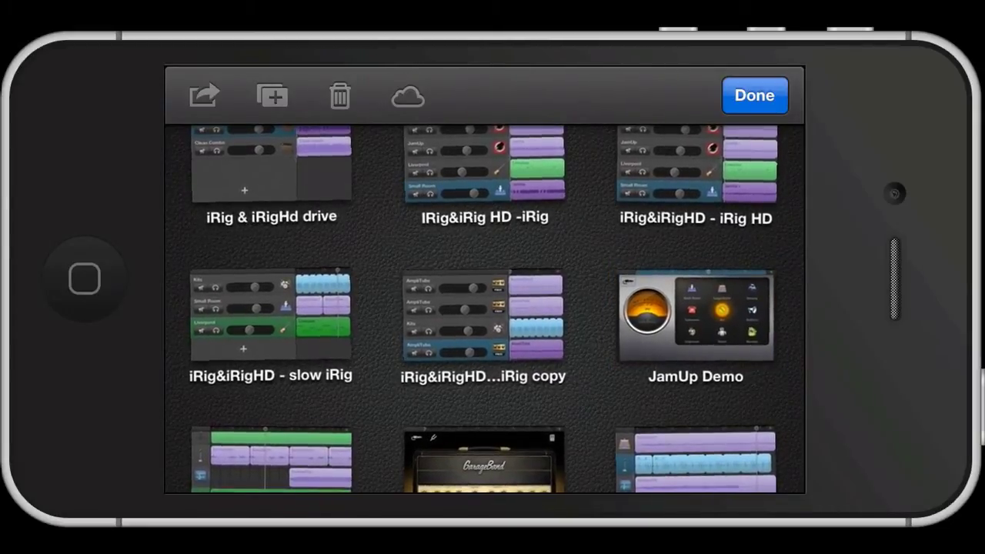
left_click(697, 316)
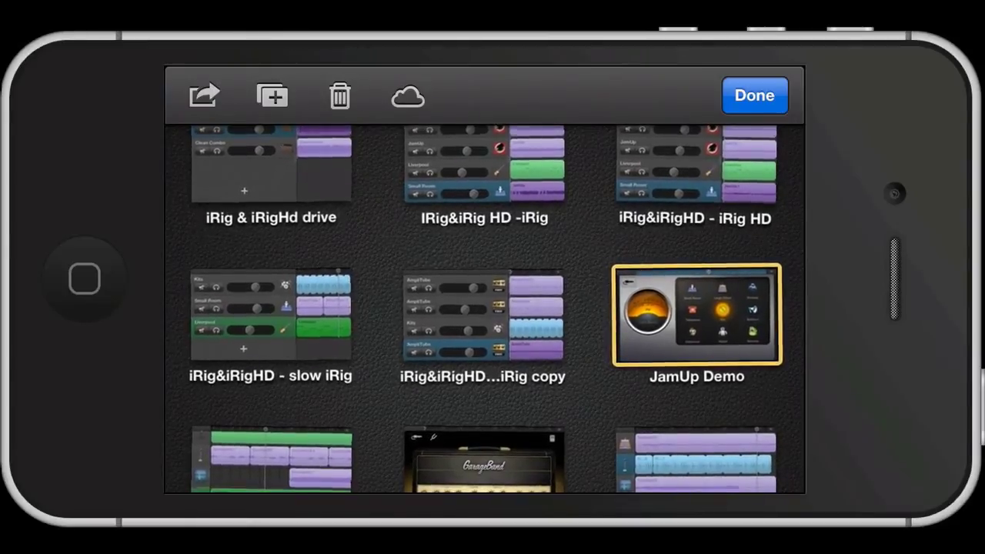
left_click(204, 95)
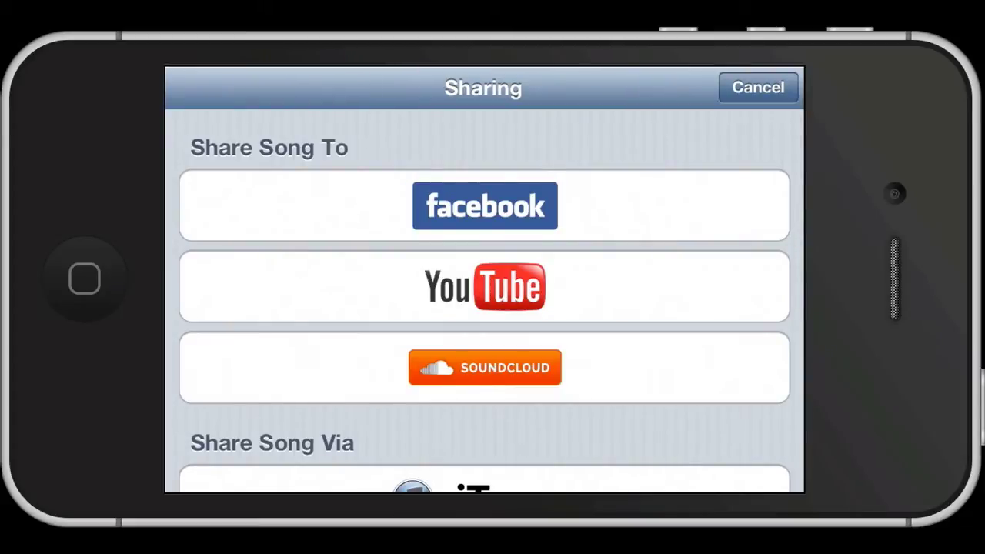
- Choose SoundCloud as the destination and log in with the account e-mail and password
left_click(485, 368)
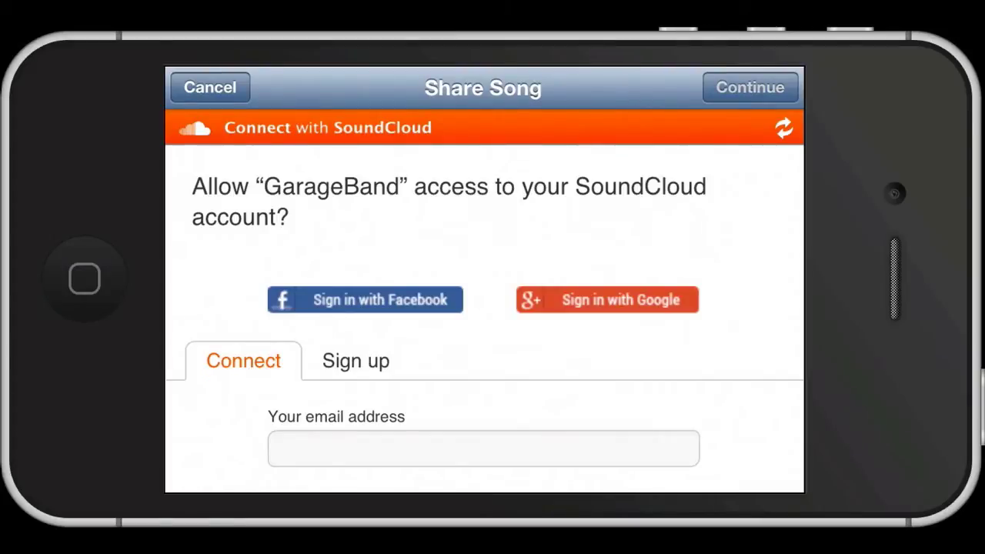
scroll(485, 318, "down", 4)
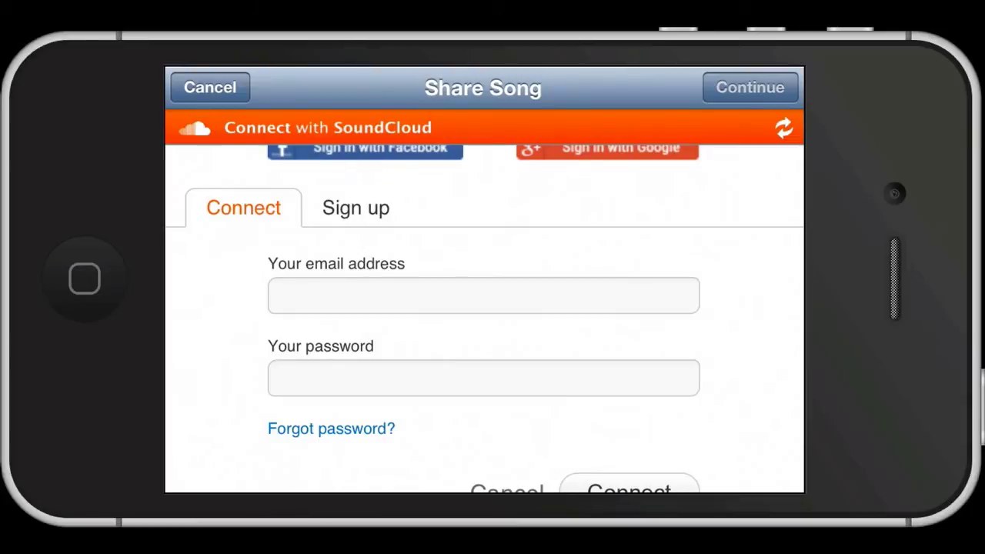
left_click(483, 296)
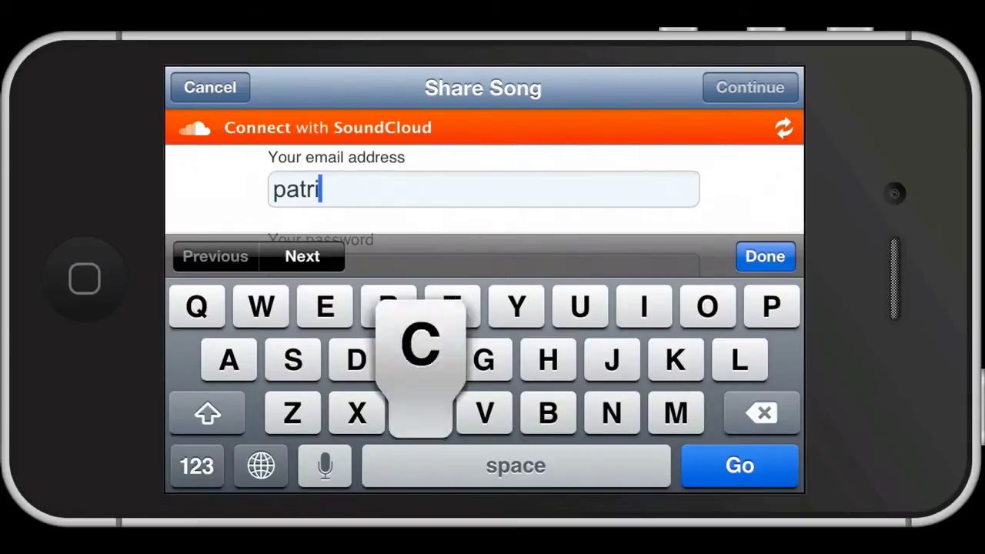
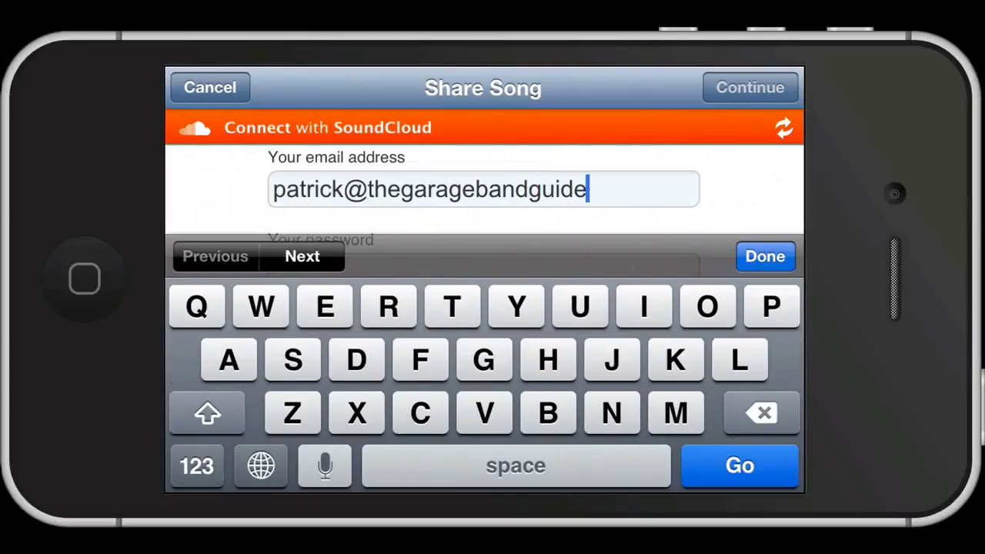
left_click(484, 218)
type("1")
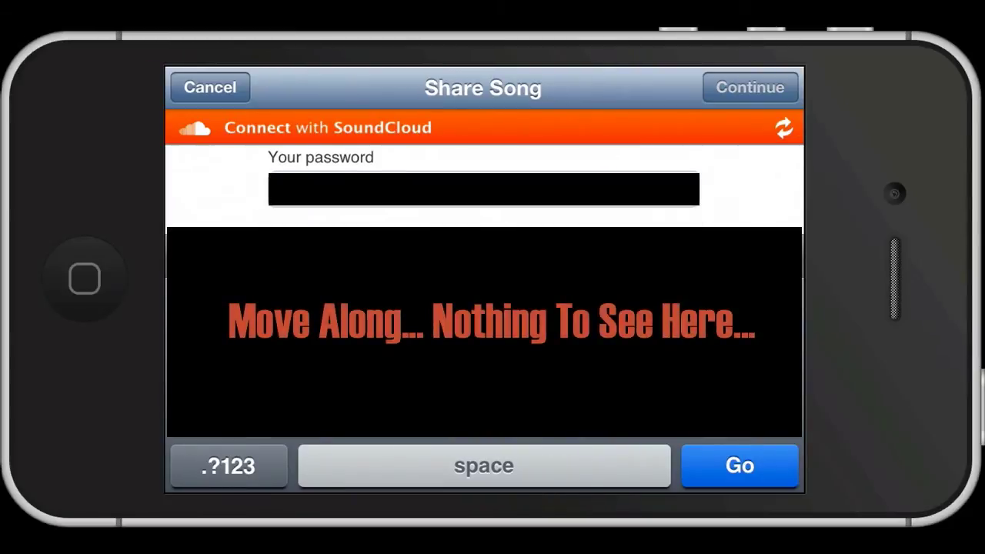
key("Return")
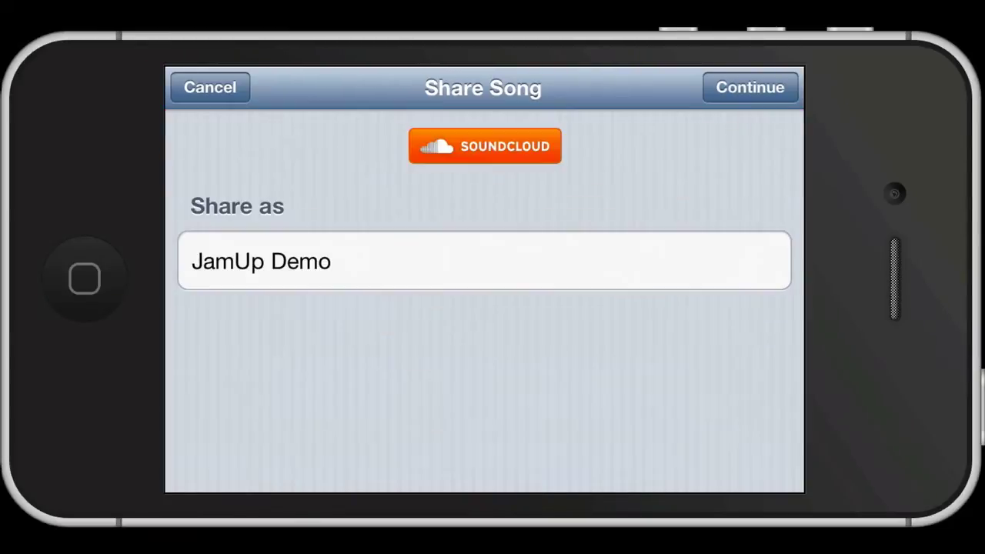
- Enter 'test' as the share-as title and set the track to Private
left_click(484, 260)
type("te")
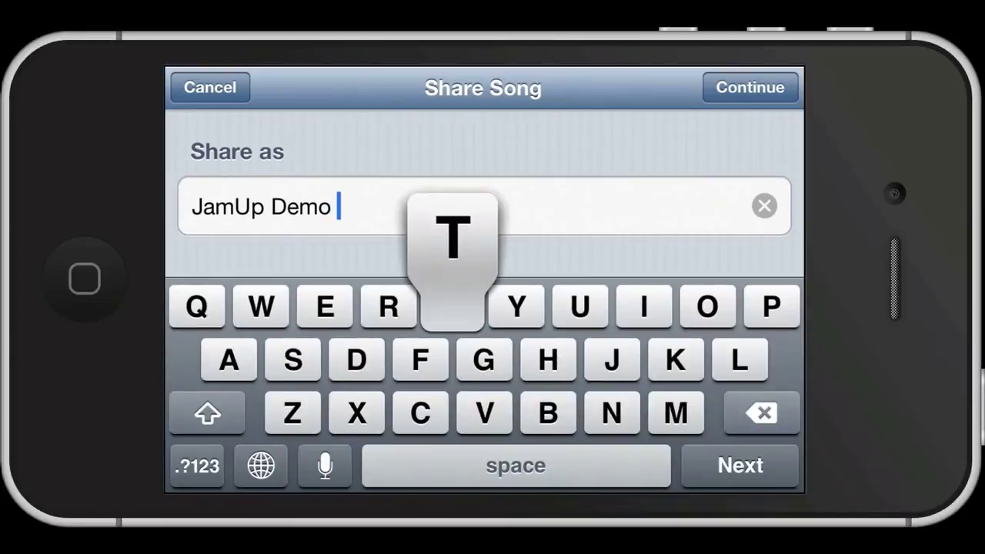
type("st")
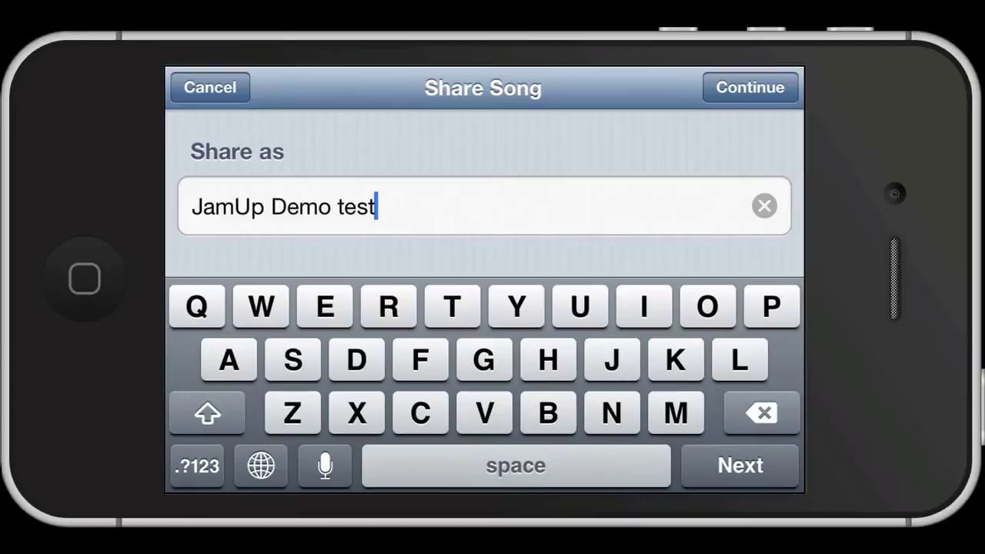
key("Return")
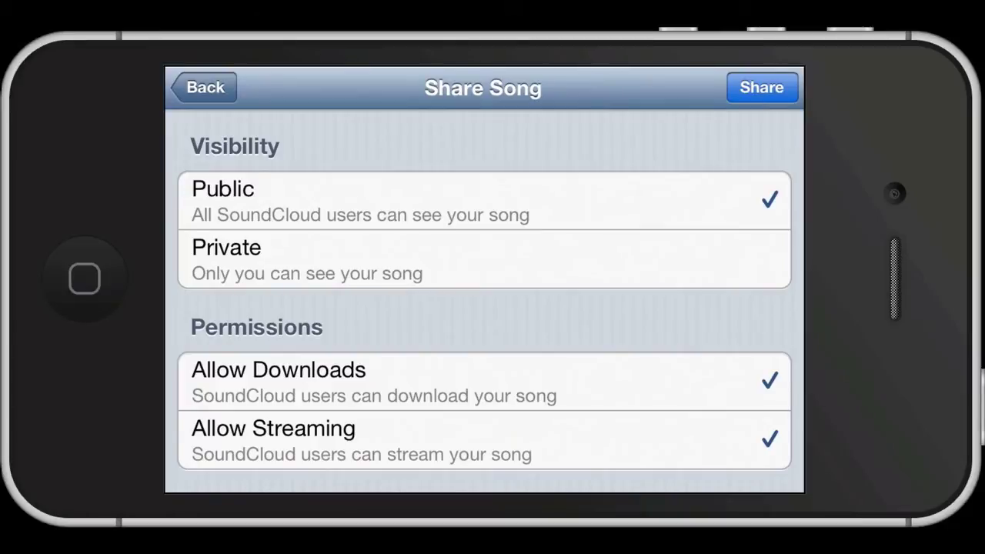
left_click(483, 258)
left_click(483, 200)
left_click(484, 259)
- Keep downloads and streaming allowed, pick Highest Quality (iTunes Plus), and share the song
scroll(483, 300, "down", 3)
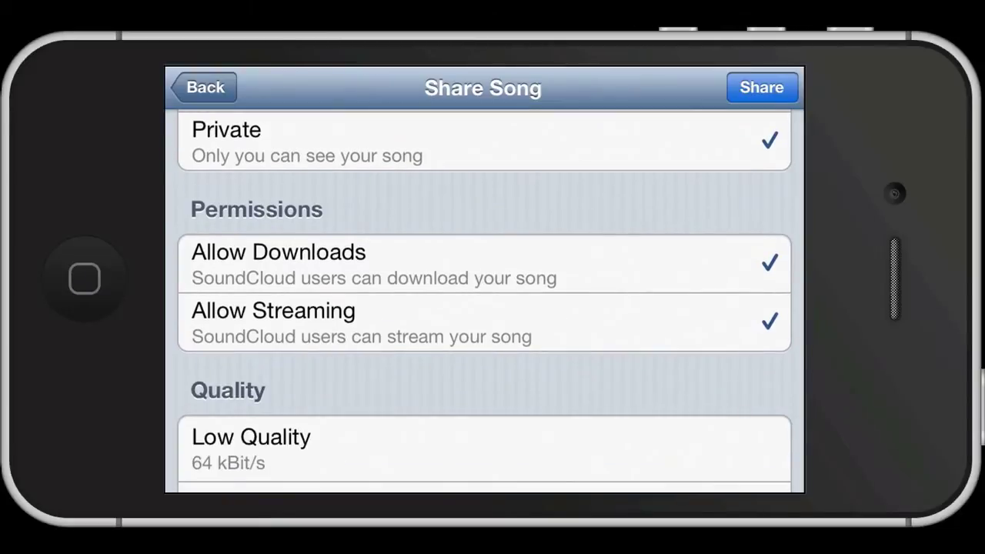
left_click(483, 263)
left_click(483, 263)
left_click(483, 322)
left_click(483, 322)
scroll(484, 300, "down", 5)
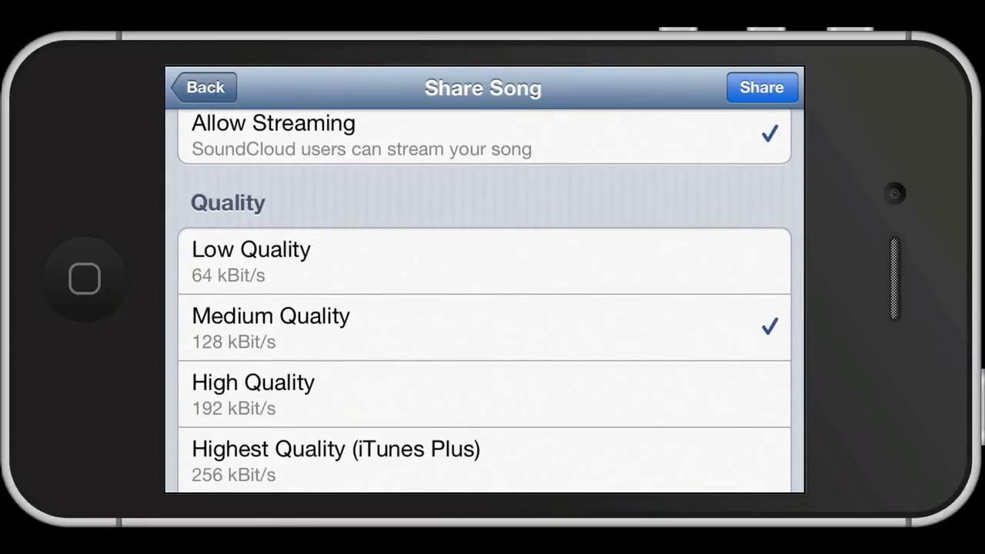
scroll(484, 301, "down", 2)
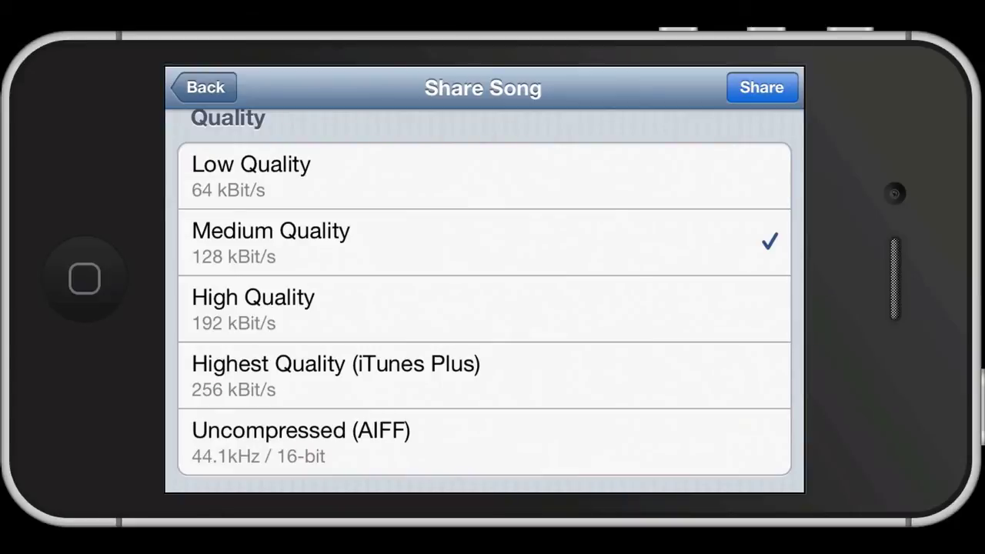
left_click(484, 376)
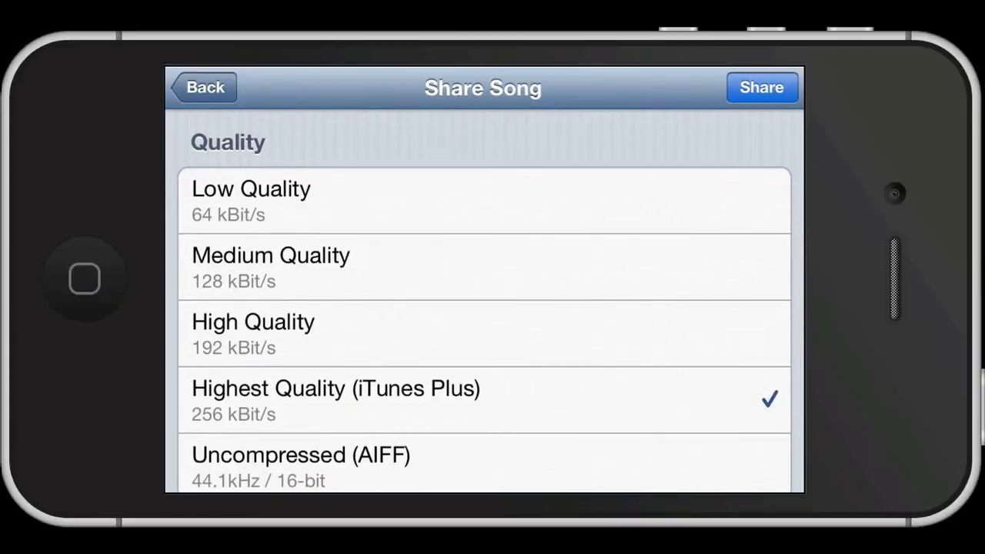
left_click(762, 87)
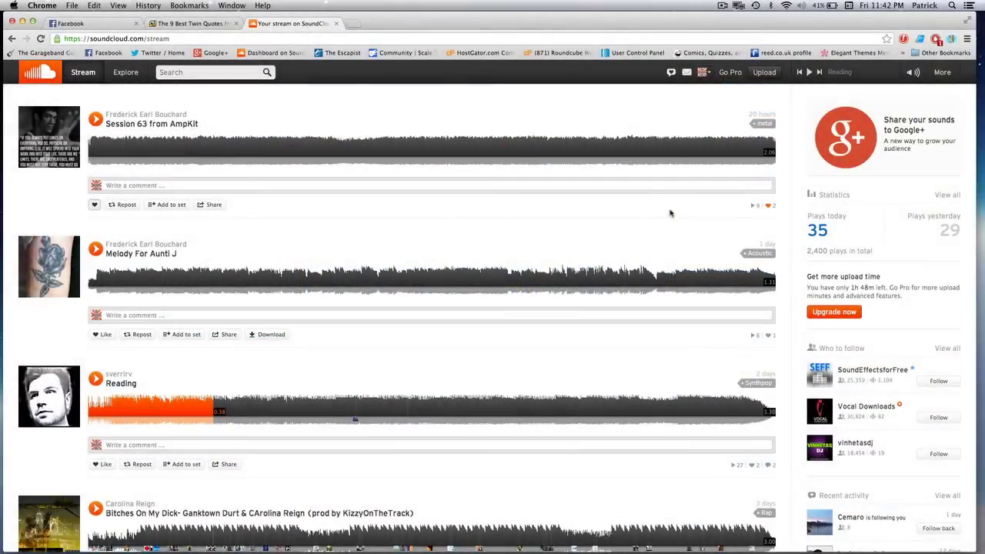
- Upload My Song example.aif from the Desktop on SoundCloud's upload page
left_click(764, 72)
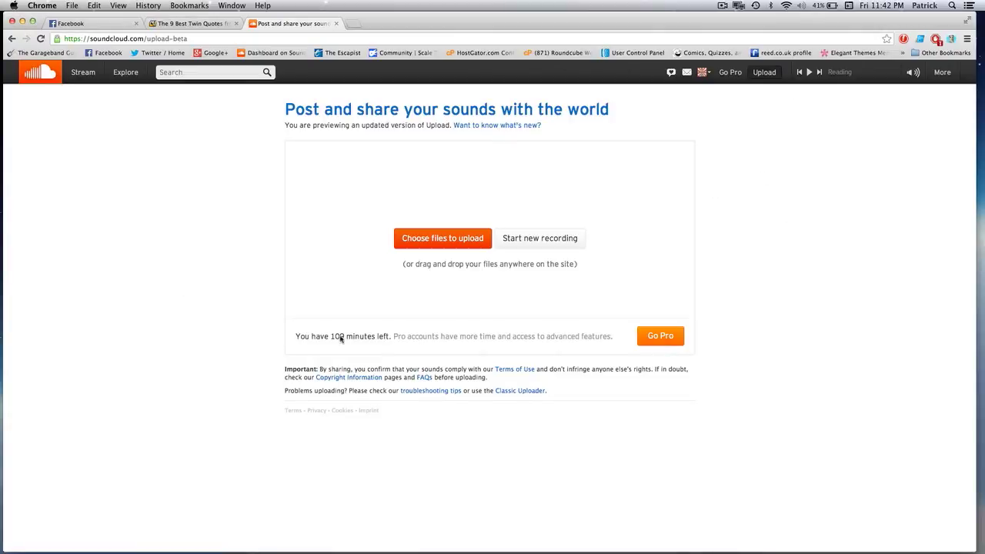
left_click(465, 239)
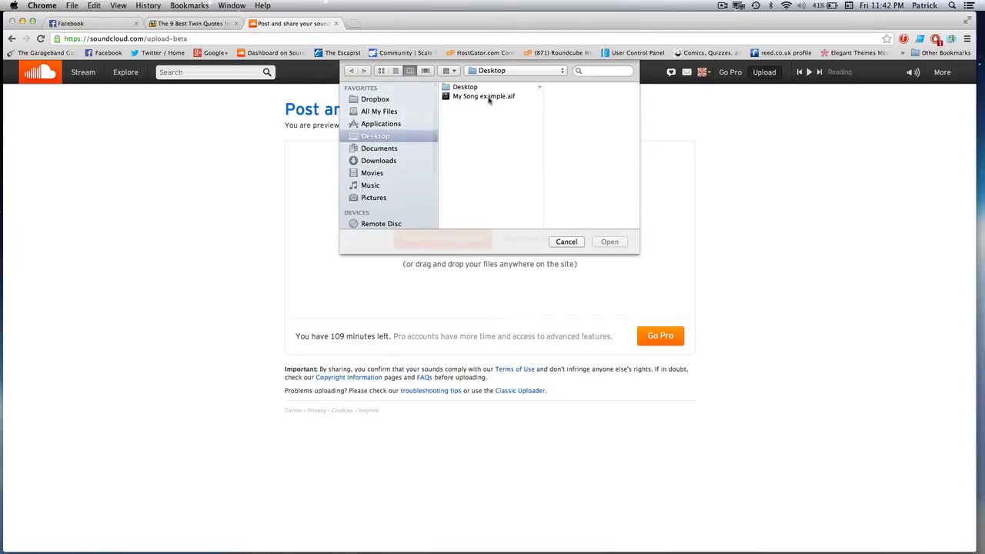
left_click(489, 96)
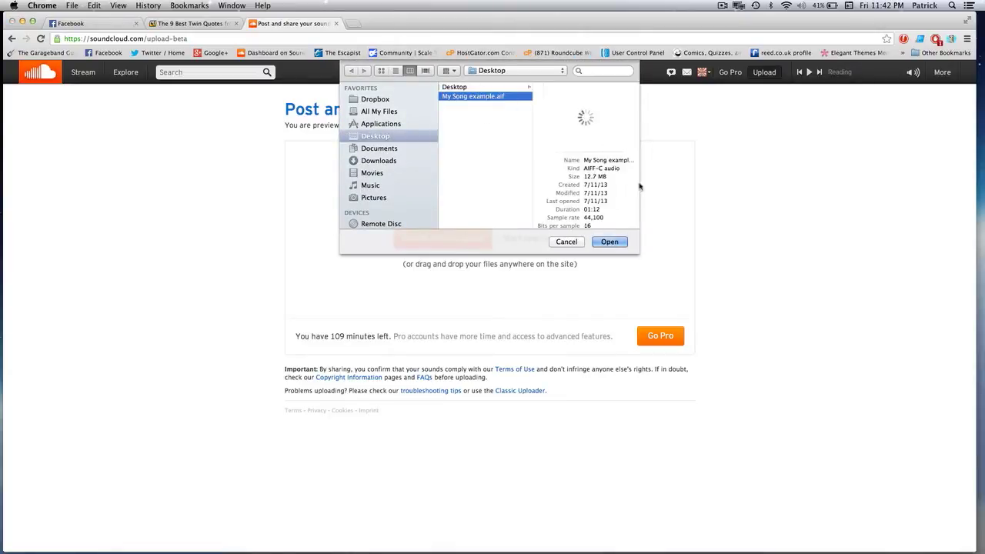
left_click(609, 243)
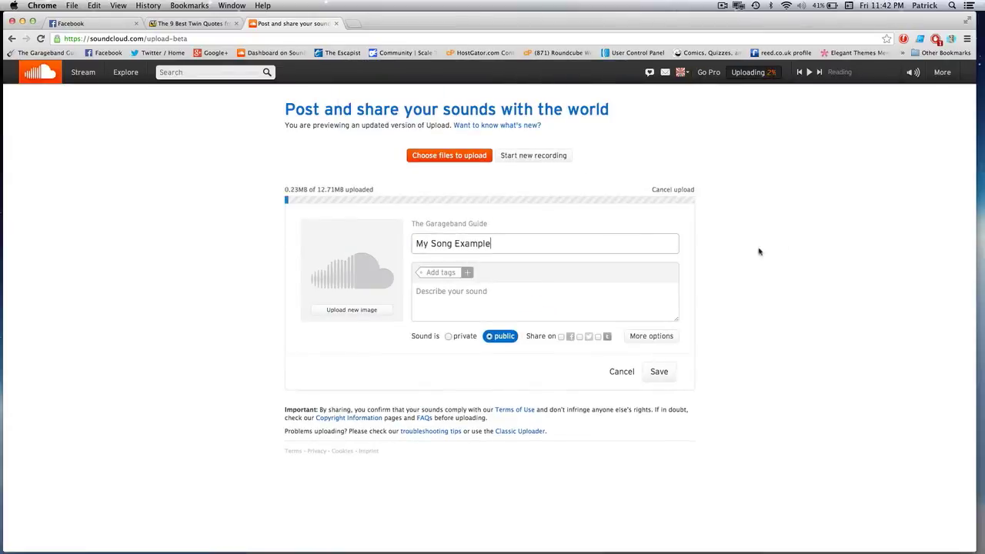
- Replace the track title with 'This is just an example'
double_click(503, 246)
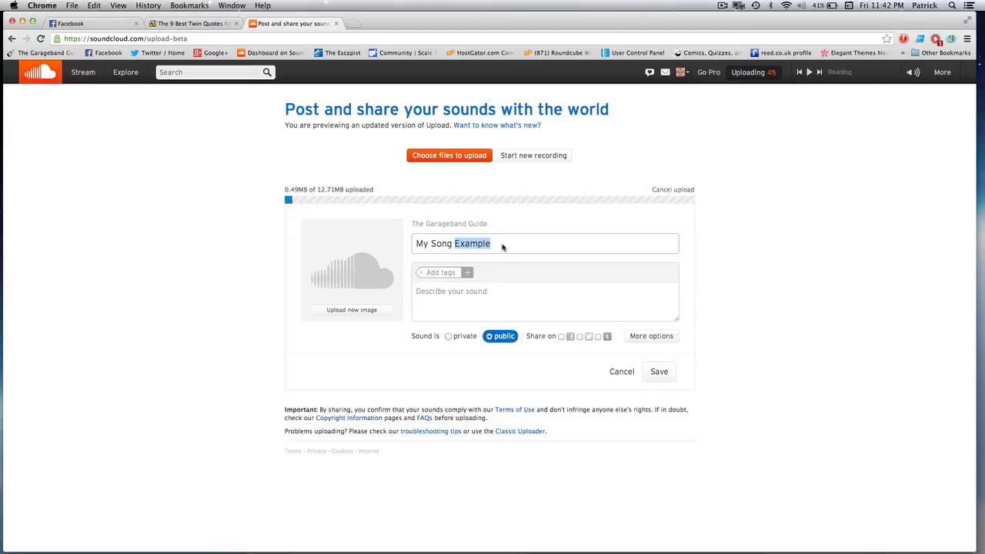
left_click(502, 247)
triple_click(501, 246)
type("T")
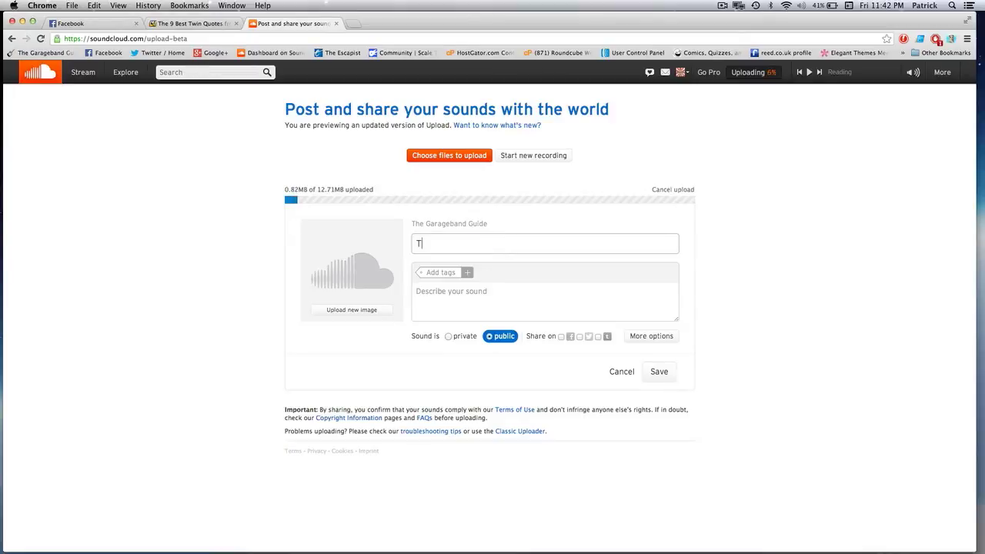
type("his is ju")
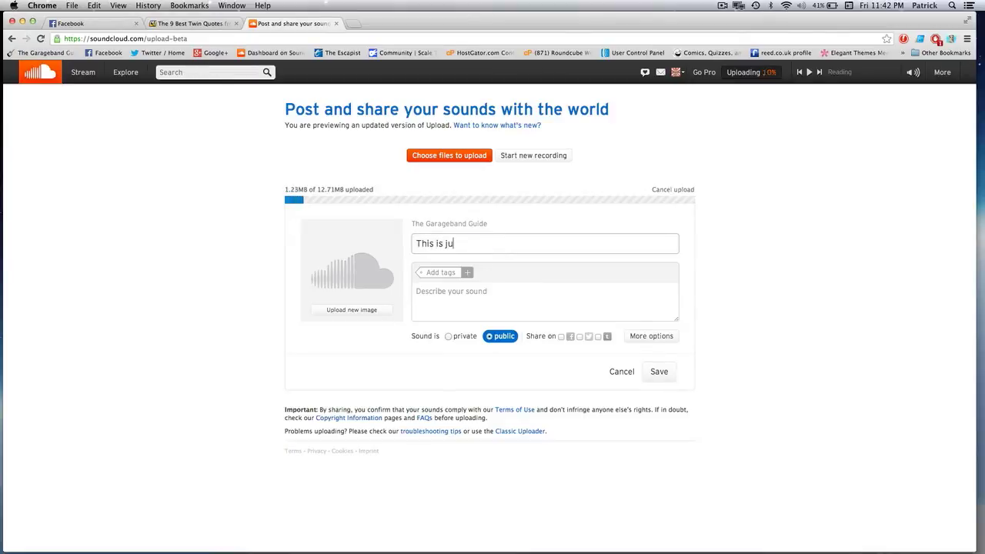
type("st an example")
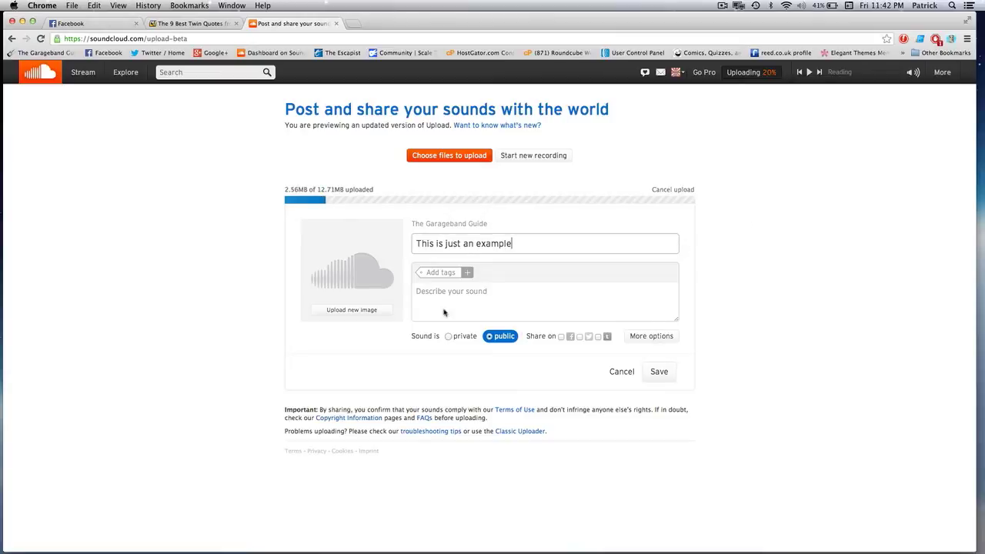
- Add the tag 'test' and leave the sound set to public
left_click(467, 273)
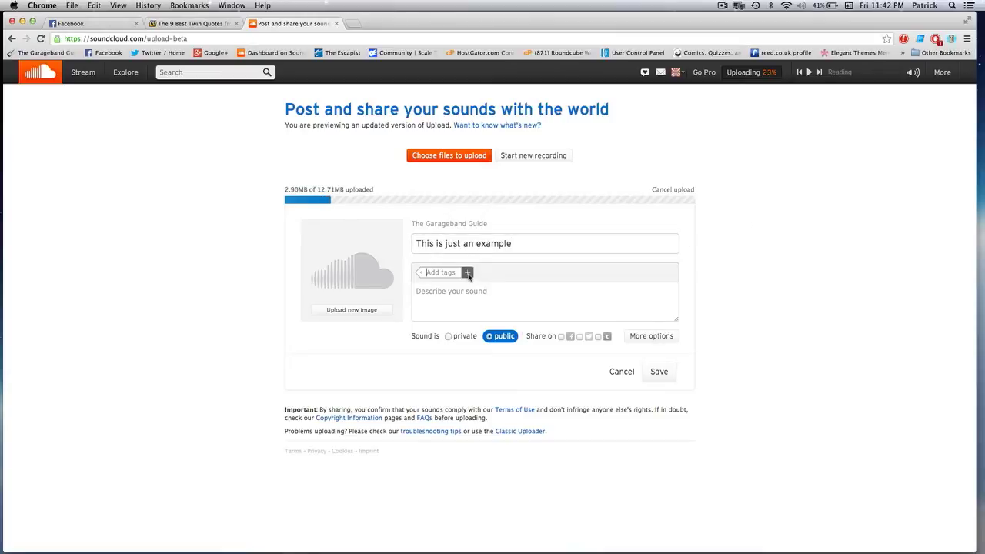
type("test")
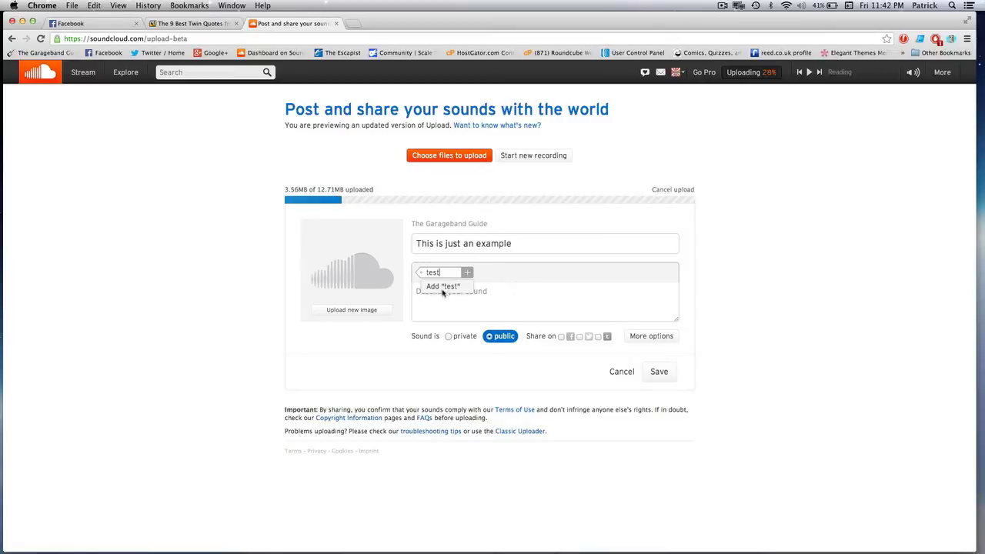
left_click(455, 286)
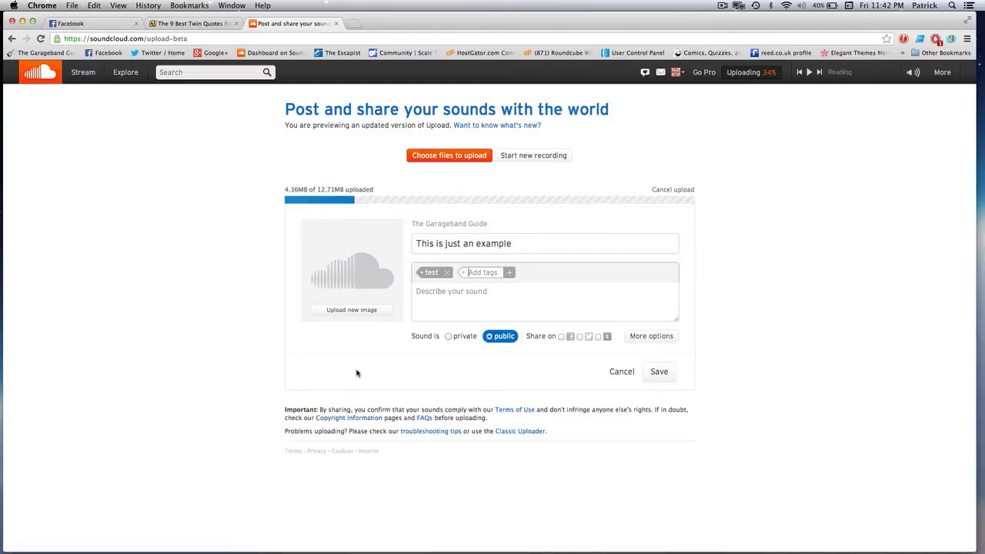
left_click(447, 337)
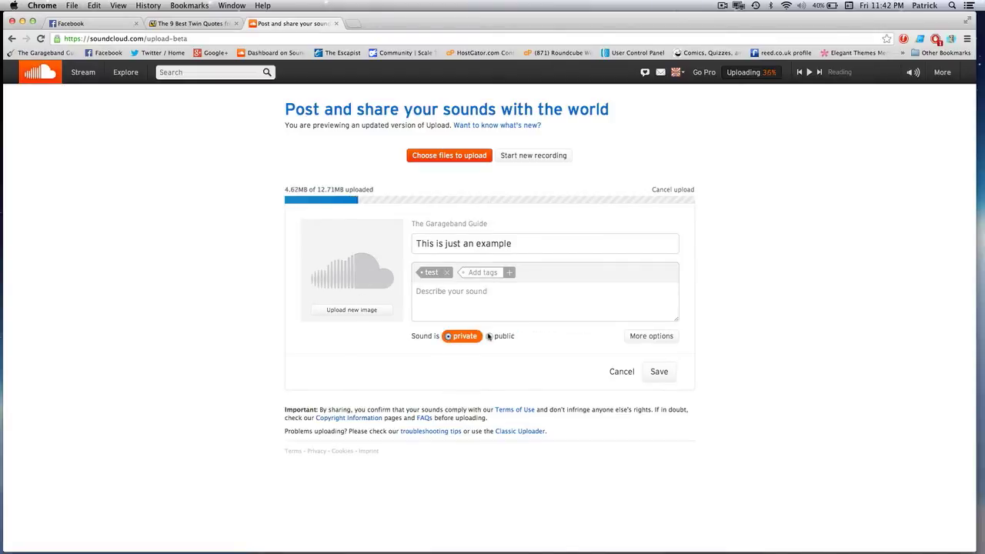
left_click(488, 337)
left_click(448, 338)
left_click(488, 337)
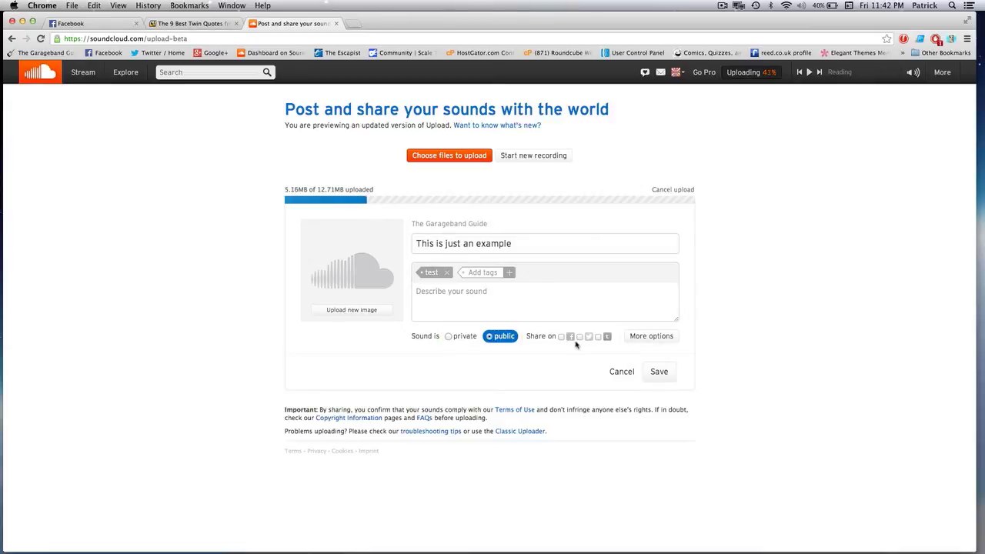
- Review the distribution, license and access options, then save the track details
left_click(641, 337)
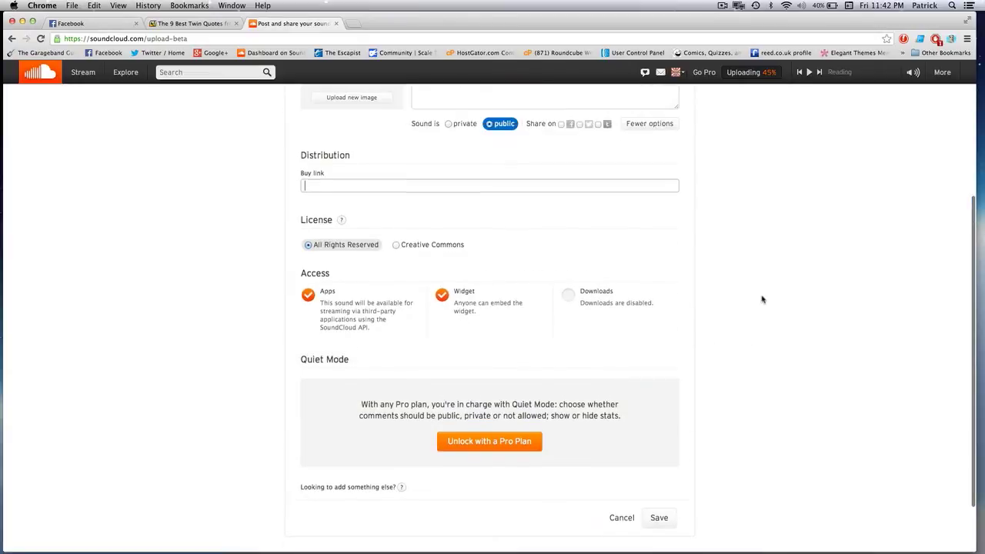
scroll(761, 299, "down", 1)
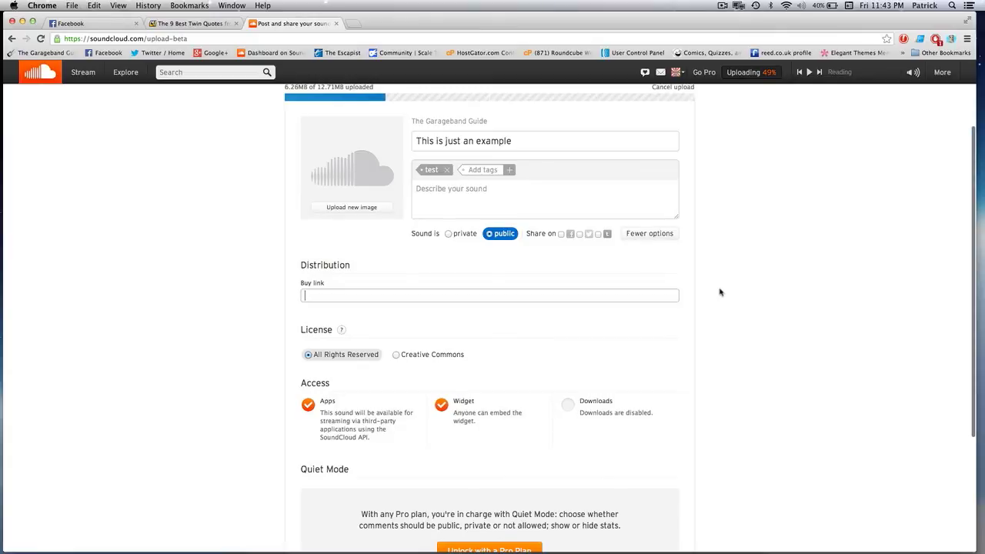
scroll(720, 291, "down", 5)
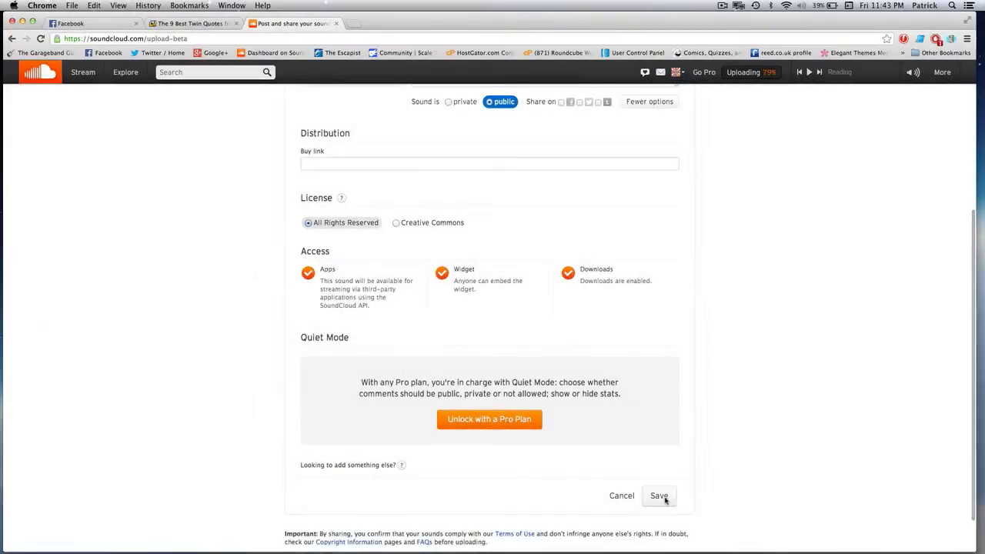
left_click(658, 497)
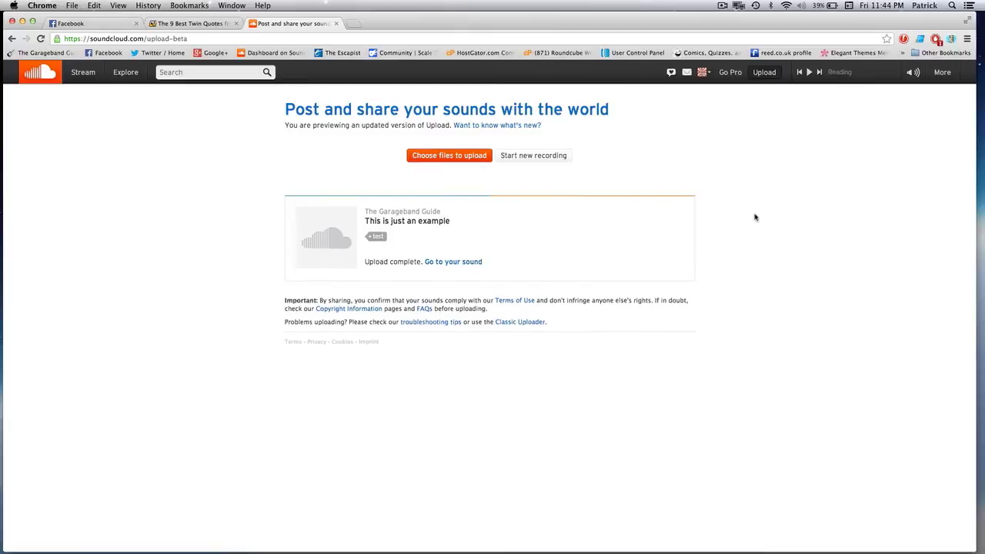
- Go to the 'This is just an example' track page and play the track
left_click(477, 263)
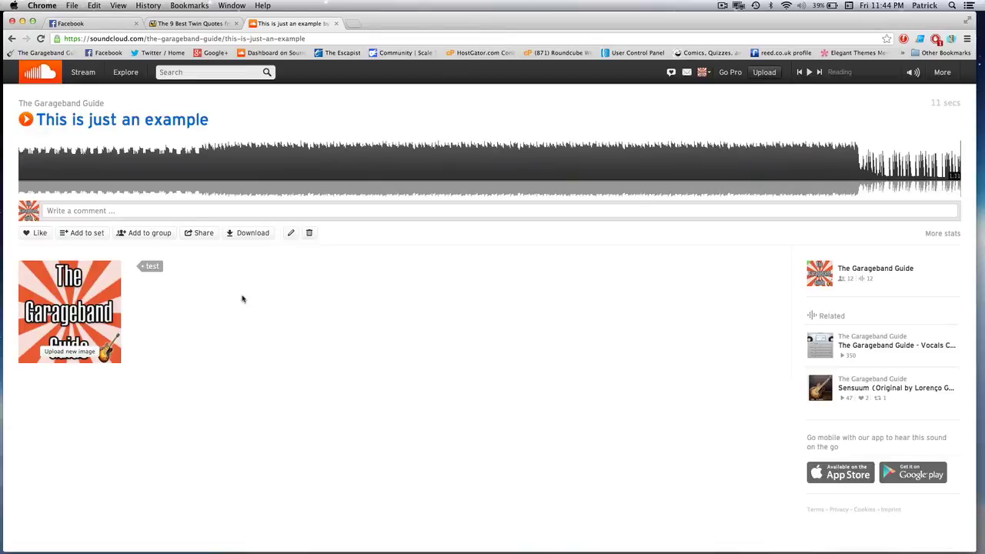
left_click(26, 120)
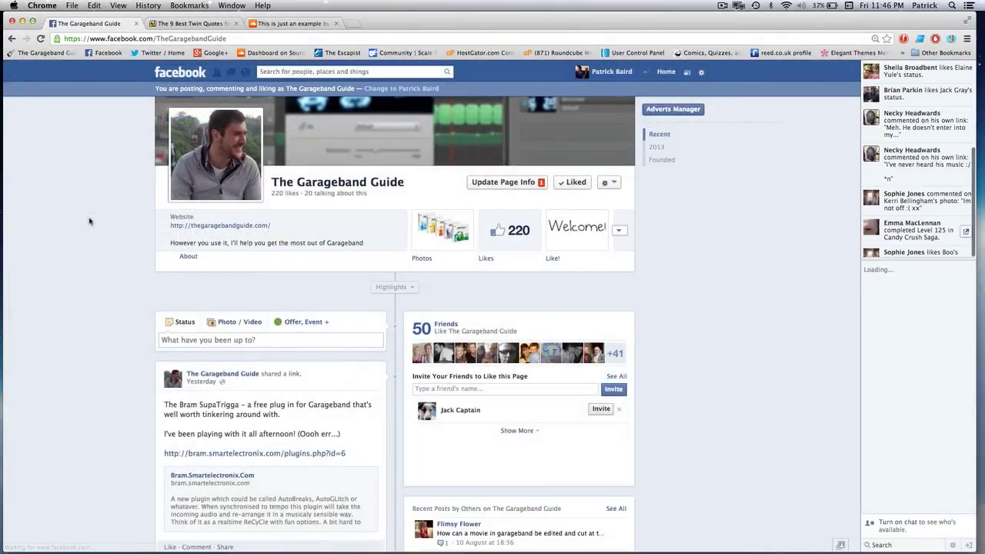
- Paste the SoundCloud track link into a new page post, publish it, and play the embed
scroll(89, 222, "down", 3)
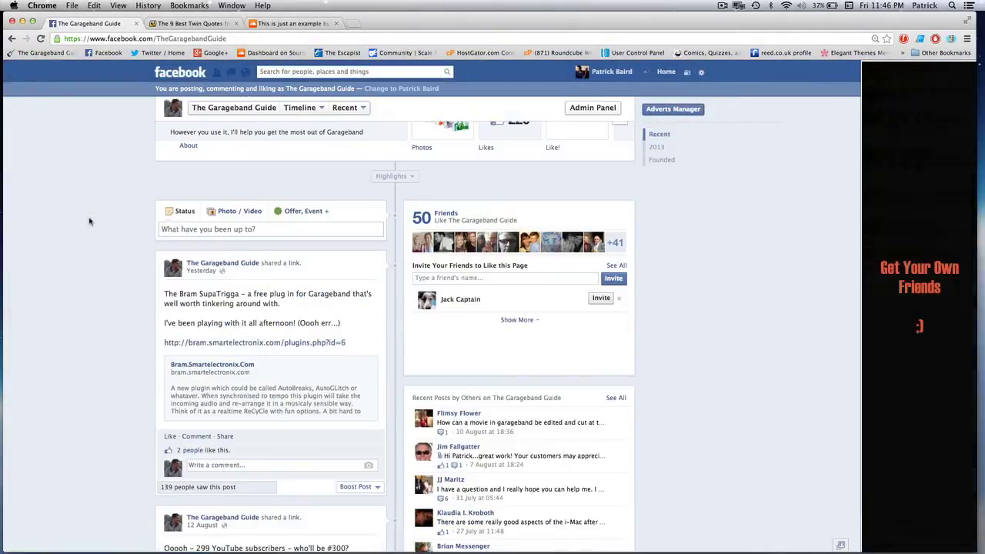
left_click(207, 233)
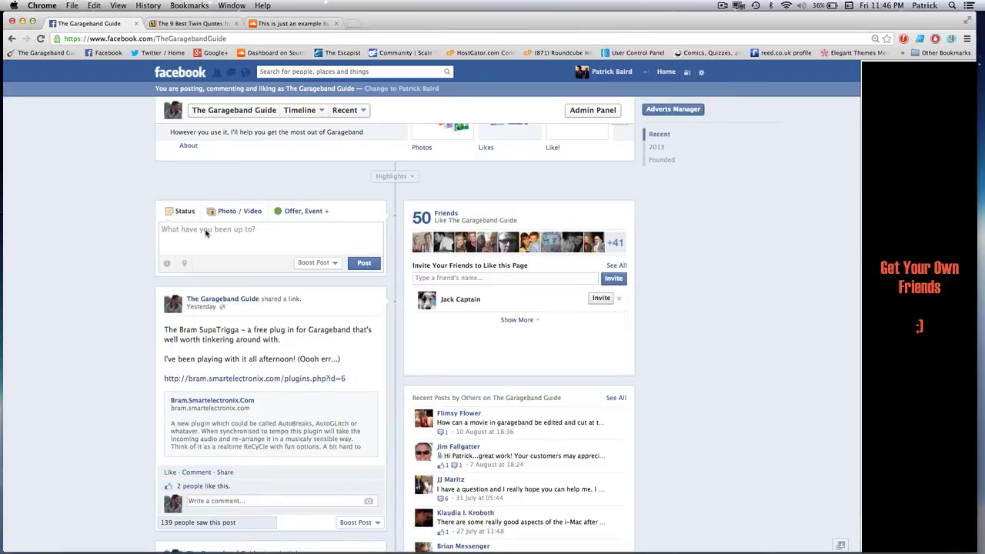
type("https://soundcloud.com/the-garageband-guide/this-is-just-an-example")
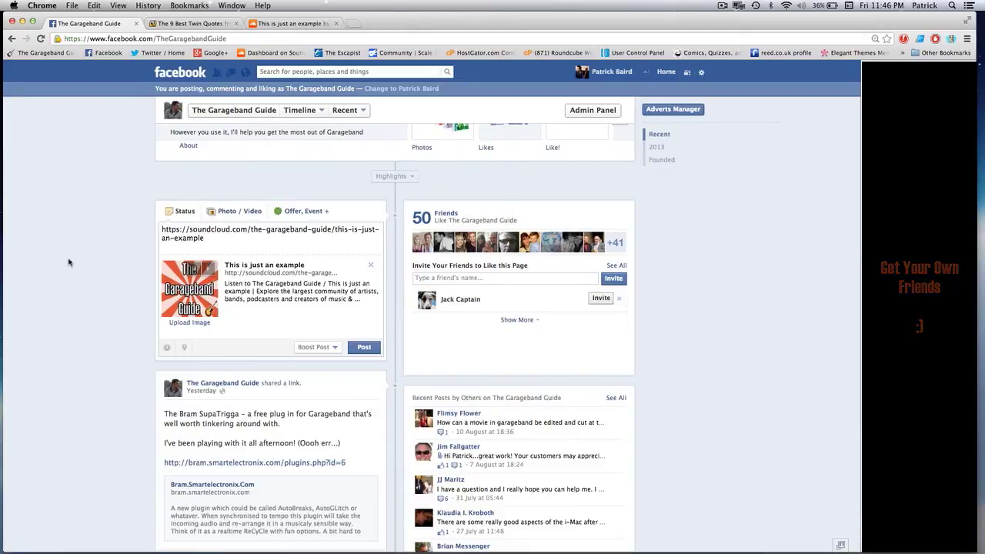
left_click(365, 348)
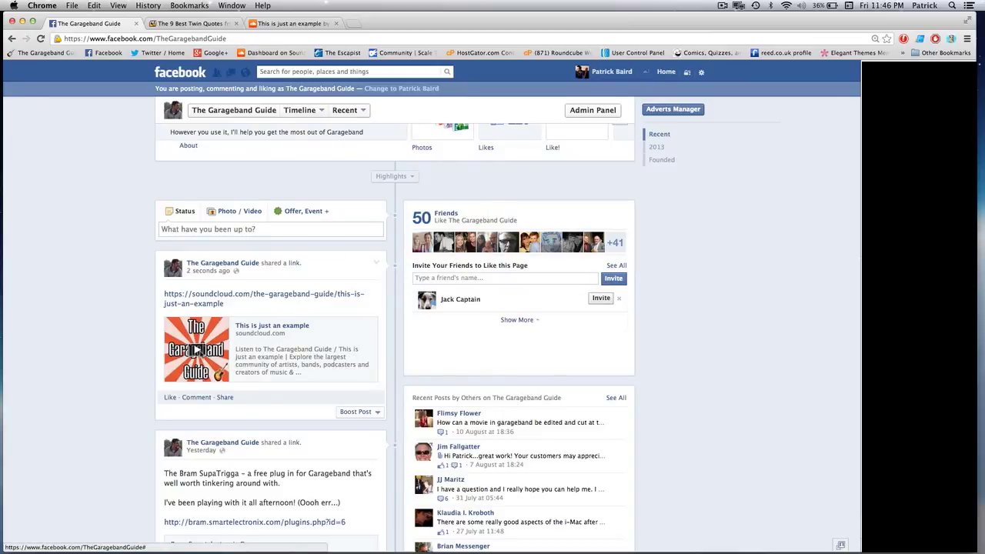
left_click(197, 350)
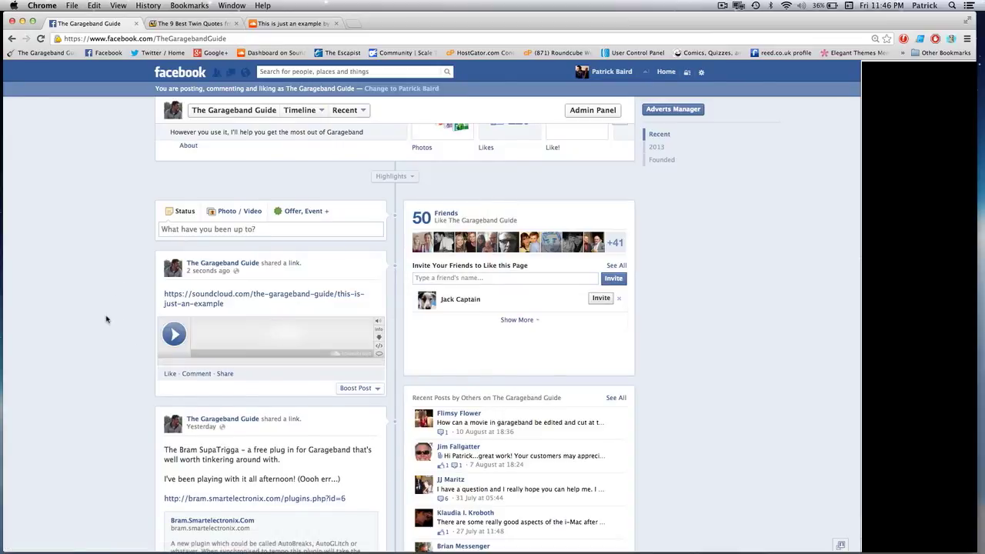